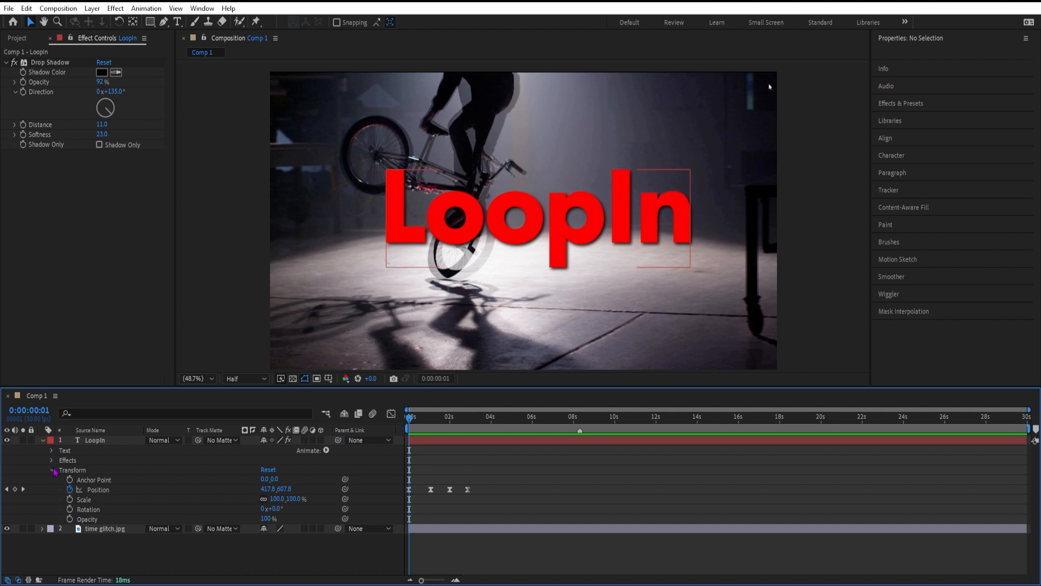
Collapse the LoopIn layer's full property list and reveal only its keyframed Position property
click(98, 490)
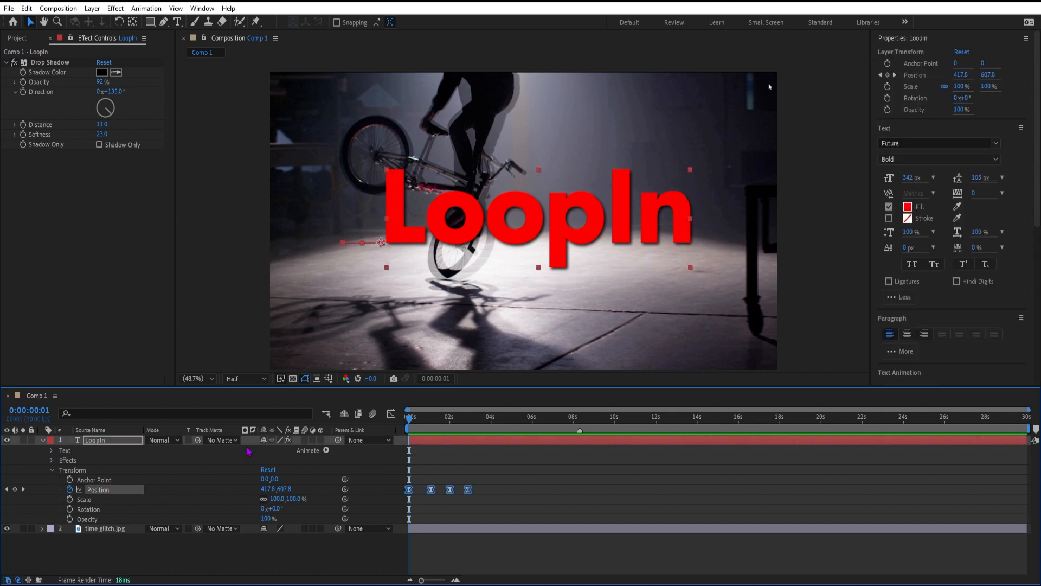
click(44, 442)
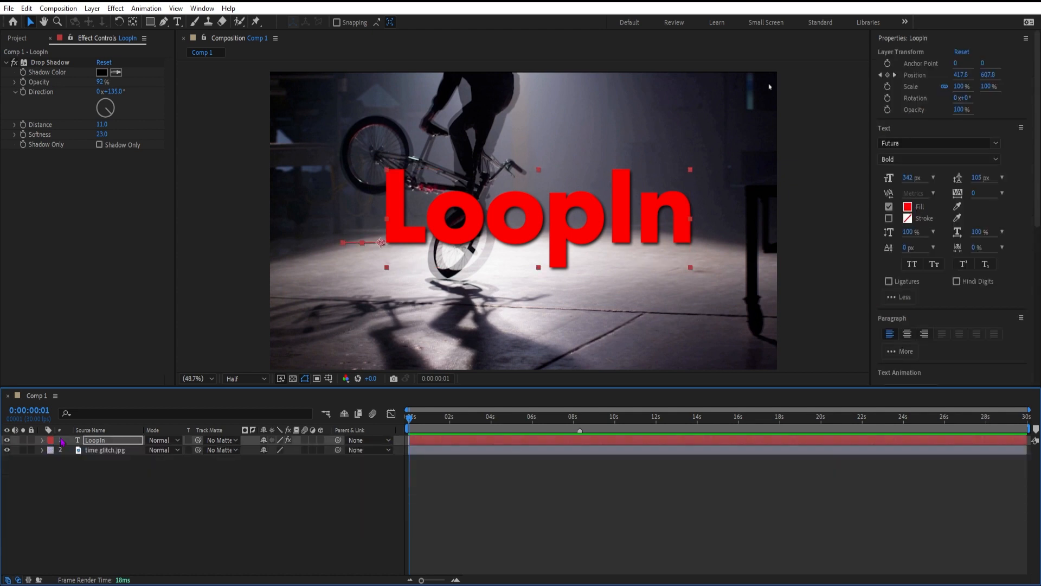
key(u)
Preview the LoopIn text's Position animation from the start of the composition with its keyframes deselected
drag(410, 423, 396, 427)
key(space)
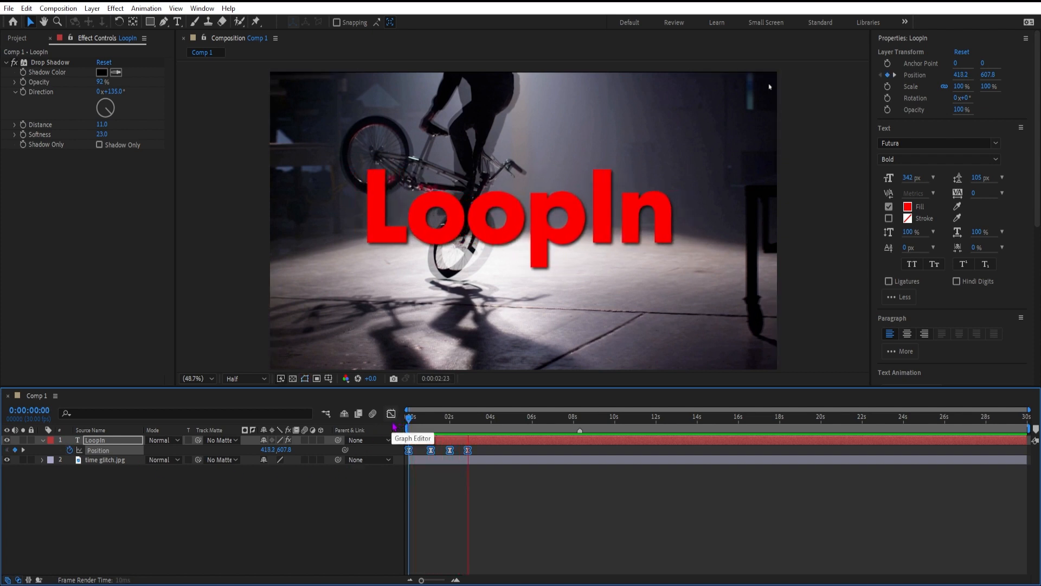
click(484, 451)
mouse_move(419, 423)
mouse_down()
mouse_move(464, 431)
mouse_move(410, 438)
mouse_up()
key(space)
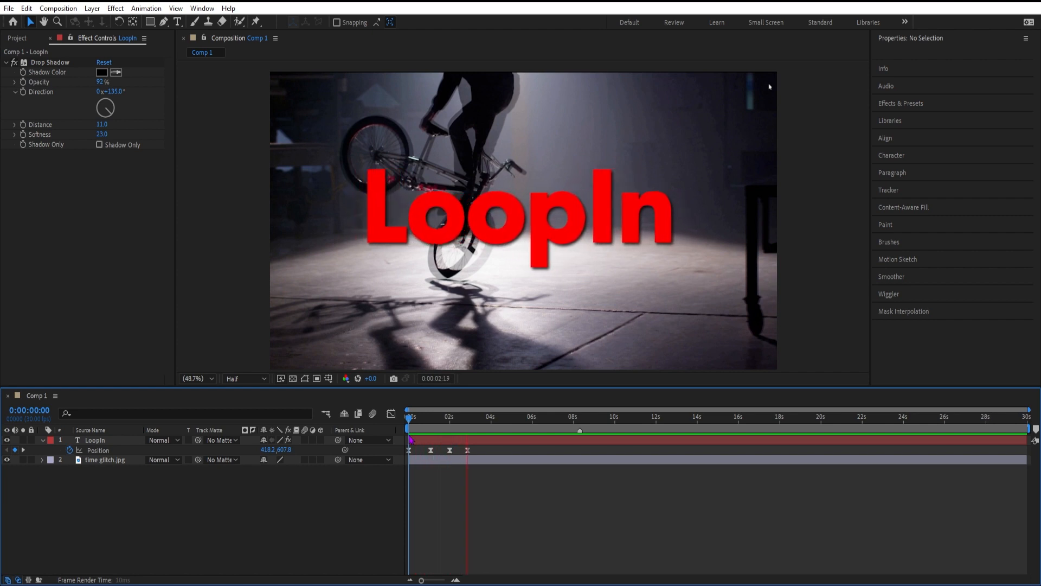
key(space)
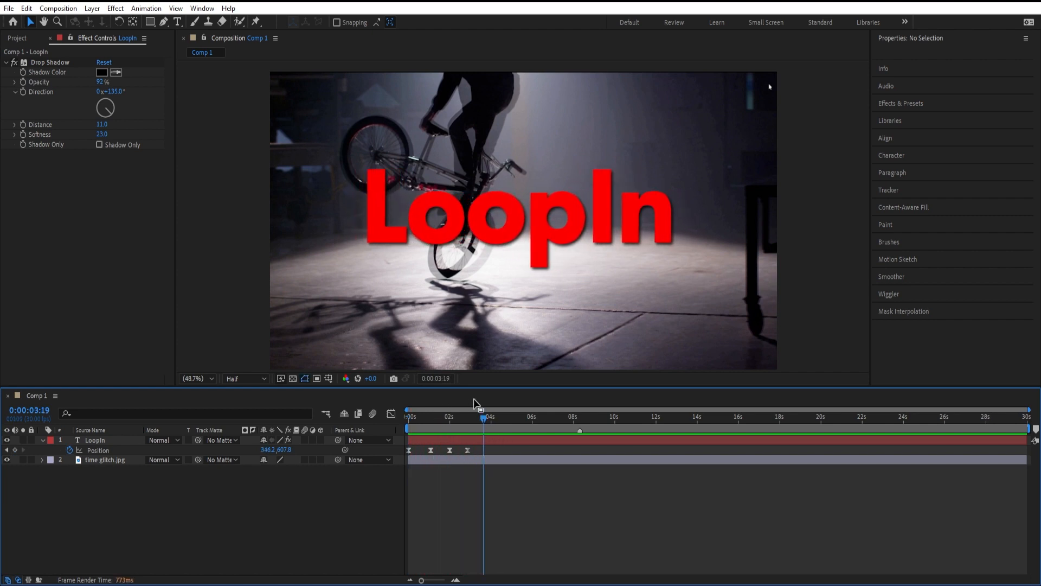
Add the expression loopIn() to the LoopIn layer's Position property
drag(485, 421, 713, 420)
click(100, 451)
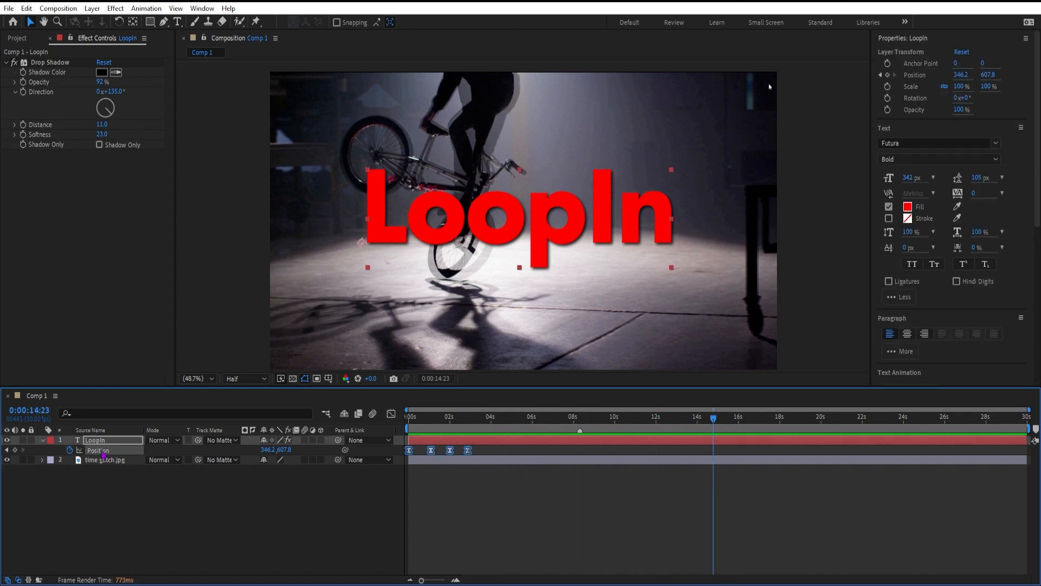
alt+click(70, 450)
click(464, 460)
key(ctrl+a)
text(loc)
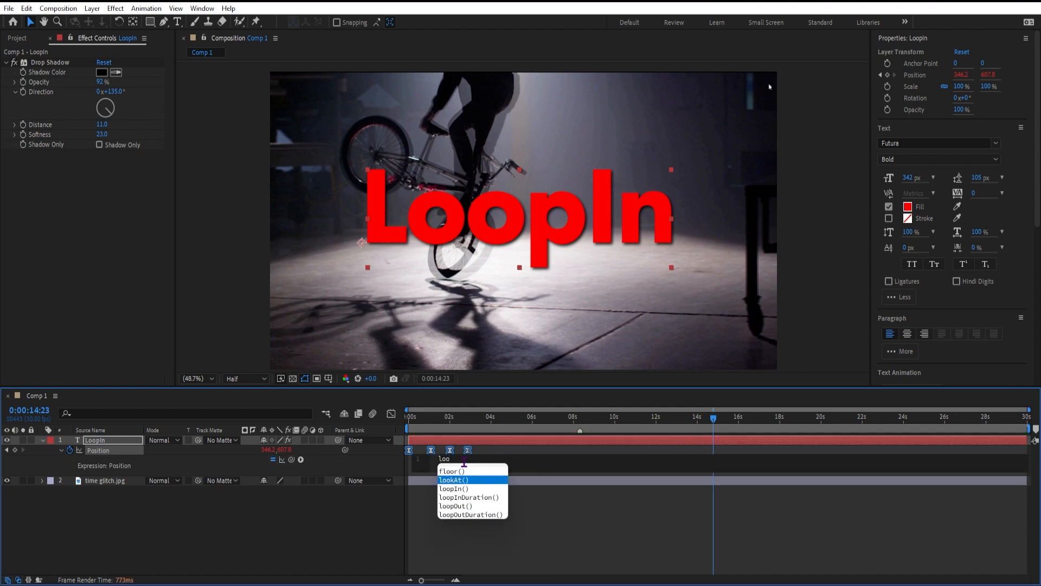
click(460, 491)
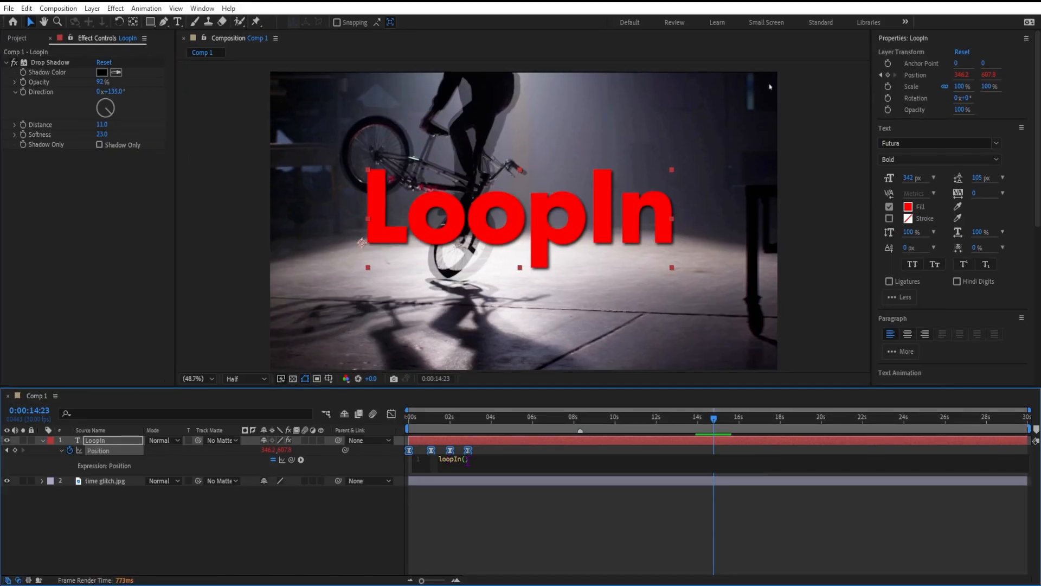
text(')
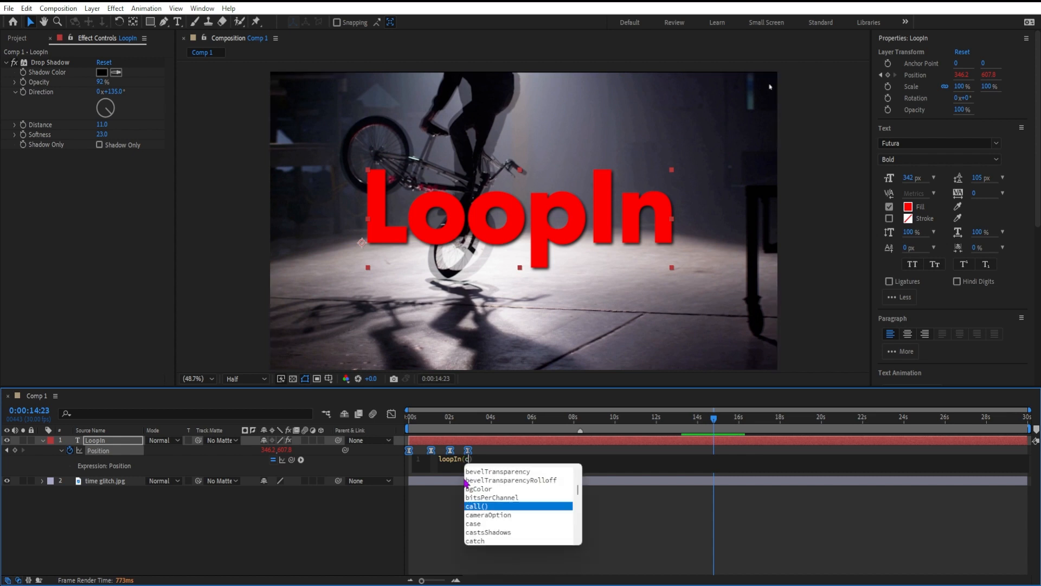
key(Escape)
text(c)
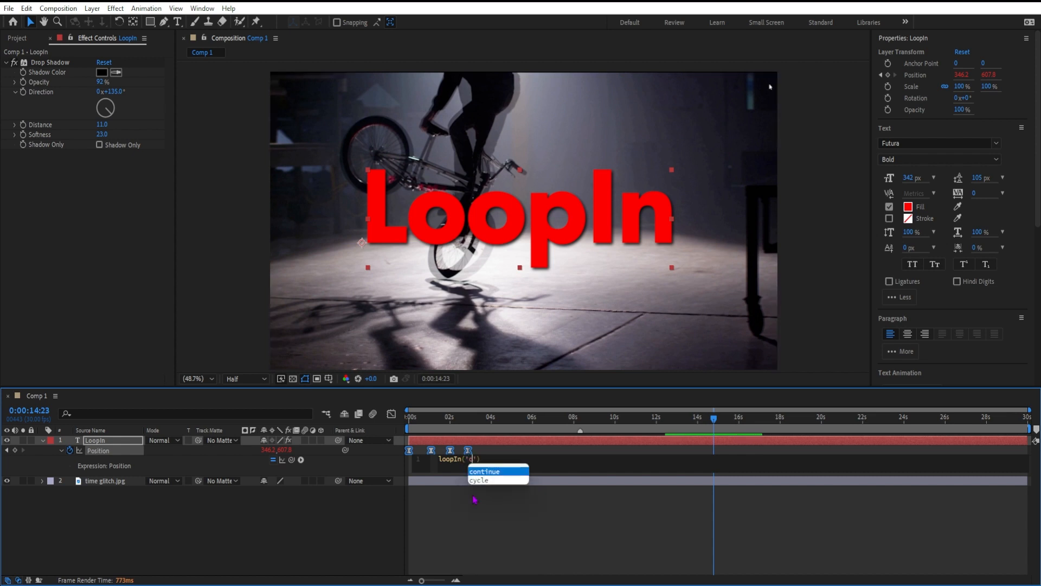
key(BackSpace)
key(BackSpace)
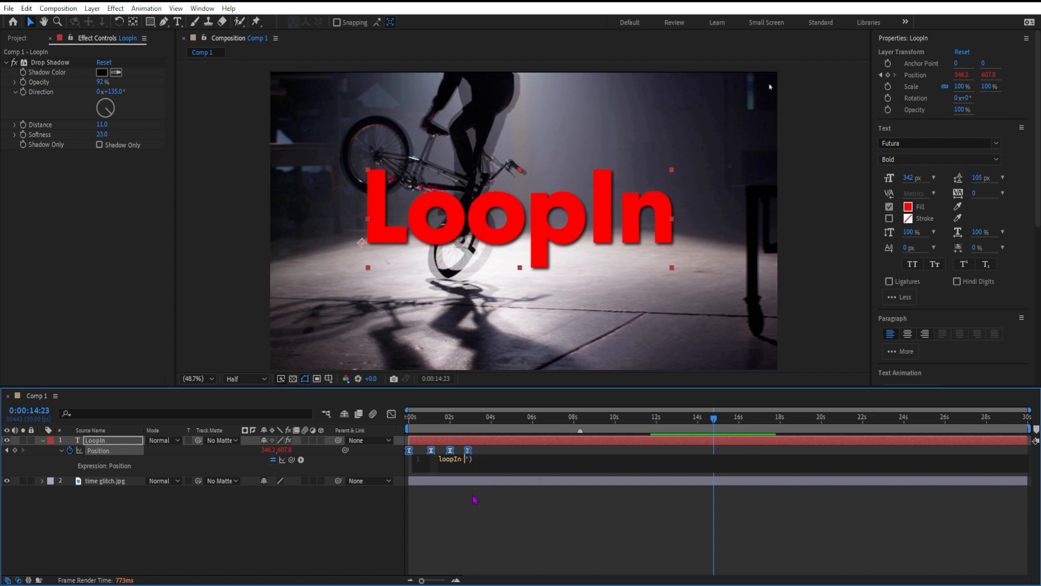
Apply the loopIn() expression without any argument and preview the text animation
key(KP_Enter)
key(space)
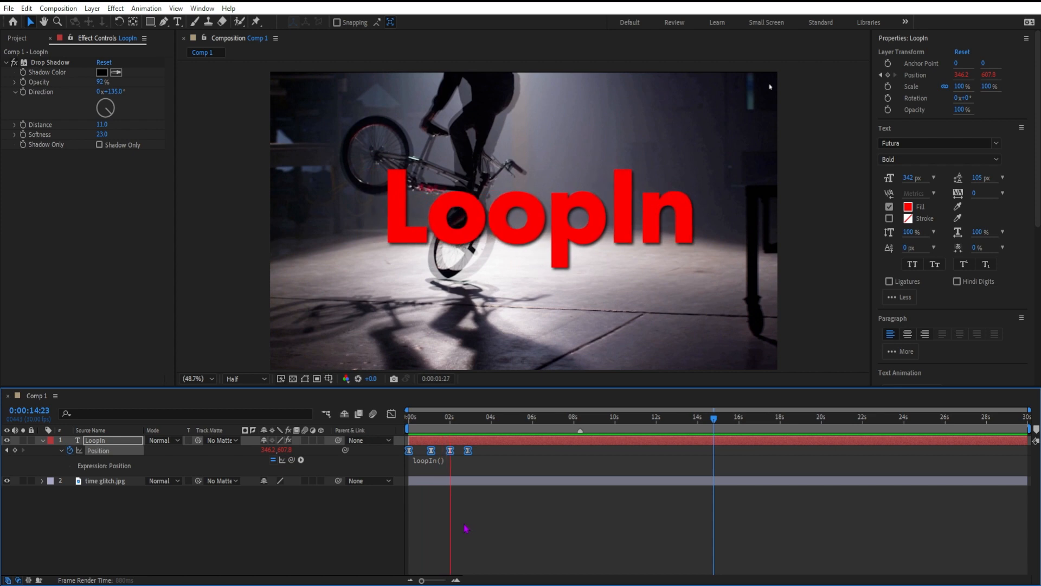
key(space)
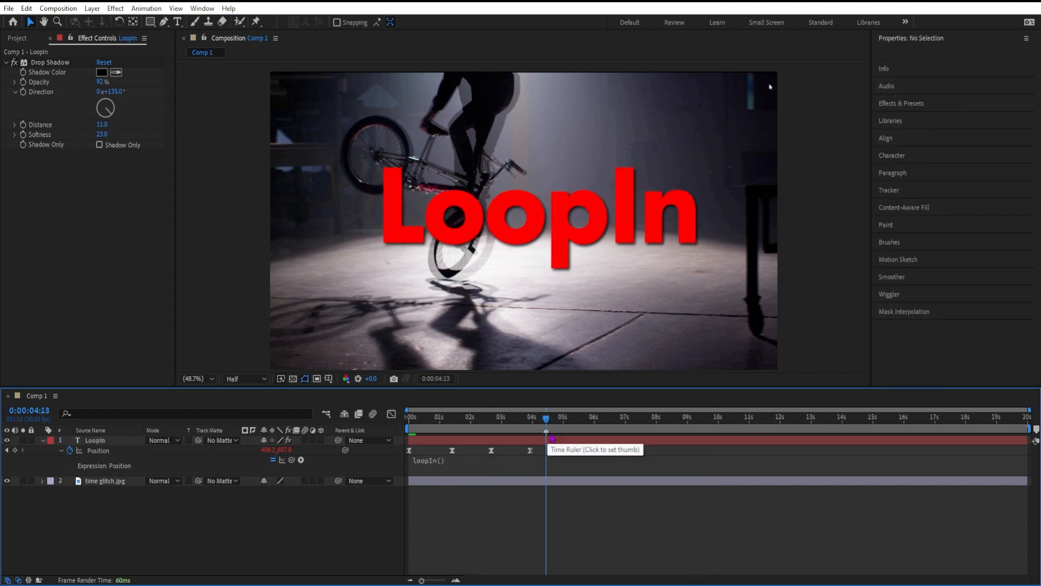
Replay the animation from 0:00:02:09 and scrub just past the last Position keyframe to 0:00:04:02
drag(538, 420, 483, 438)
key(space)
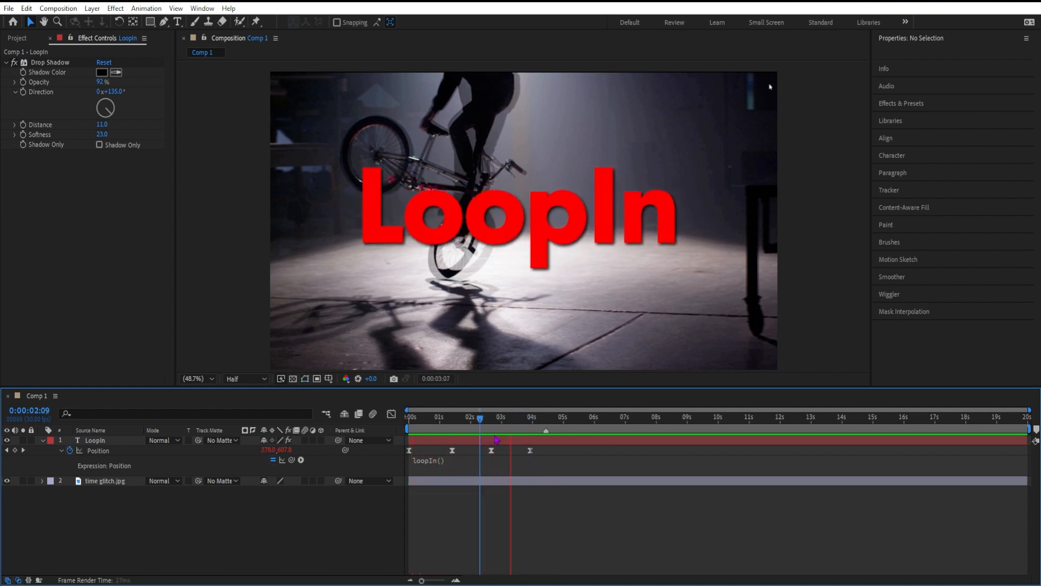
key(space)
drag(540, 419, 529, 420)
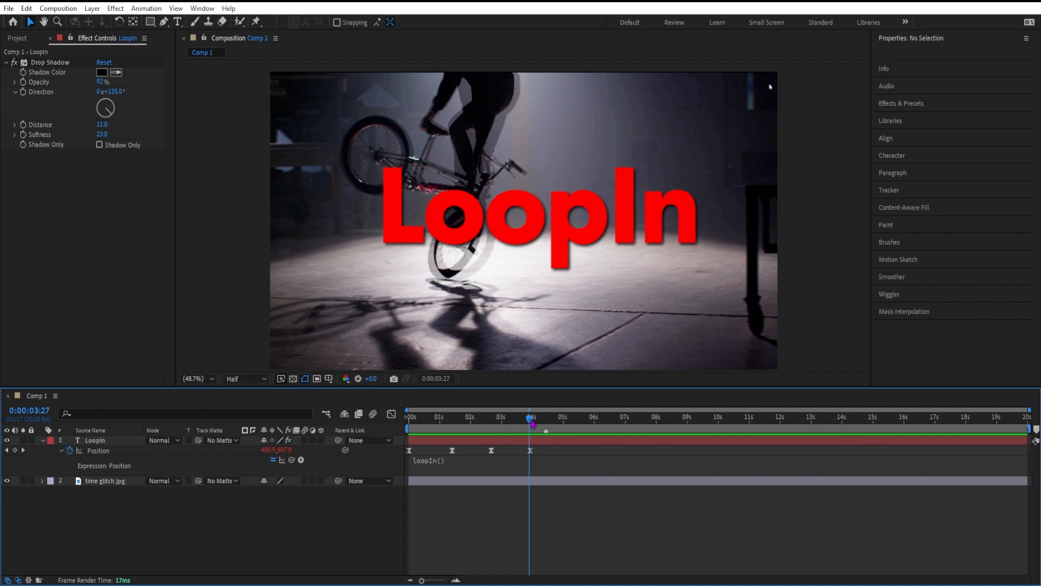
drag(531, 419, 535, 420)
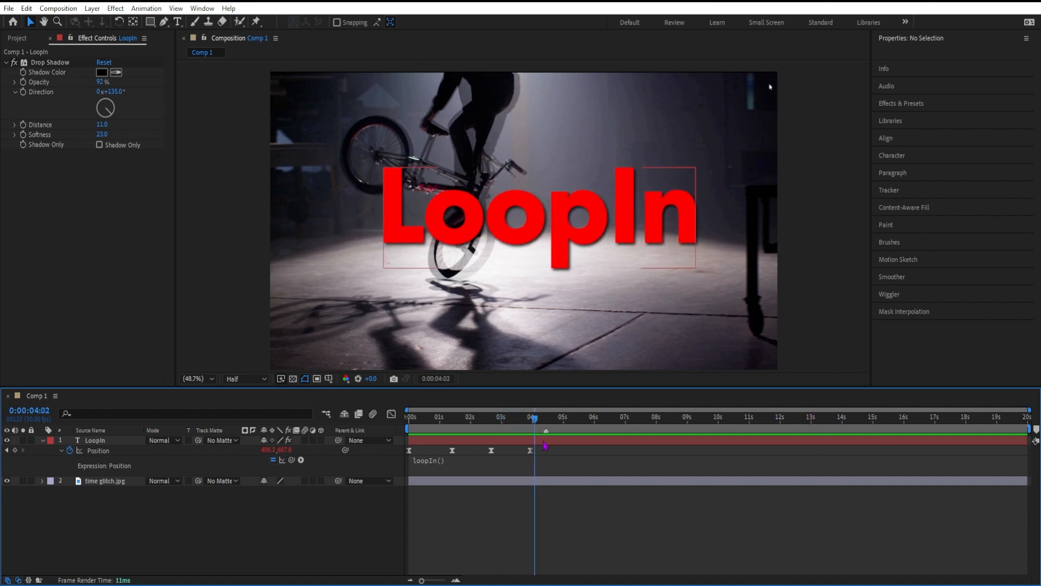
Shift all four LoopIn Position keyframes so the last one sits at 0:00:15:00, and preview from the start
click(871, 422)
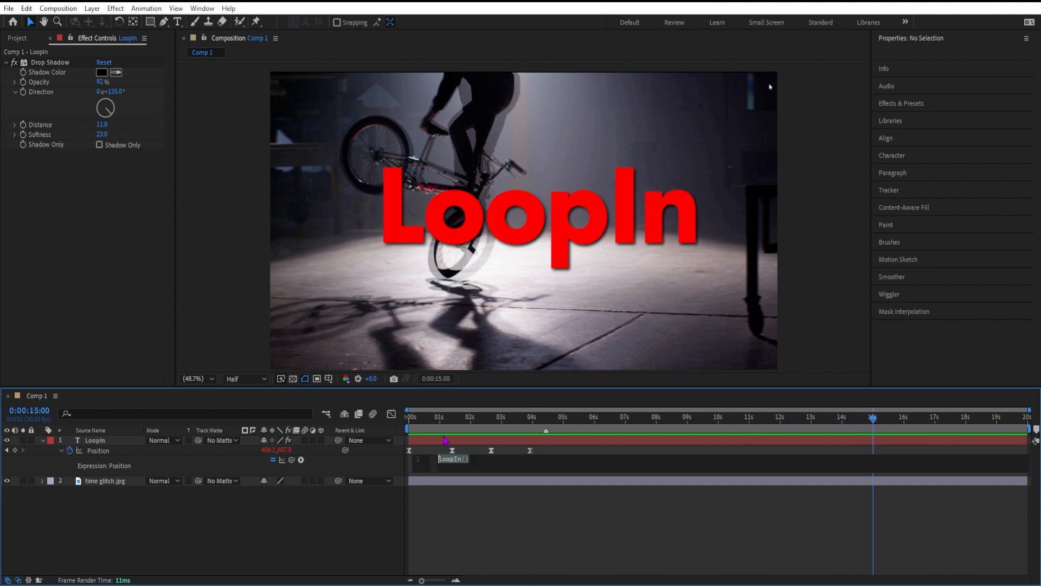
drag(546, 456, 401, 454)
drag(532, 455, 391, 434)
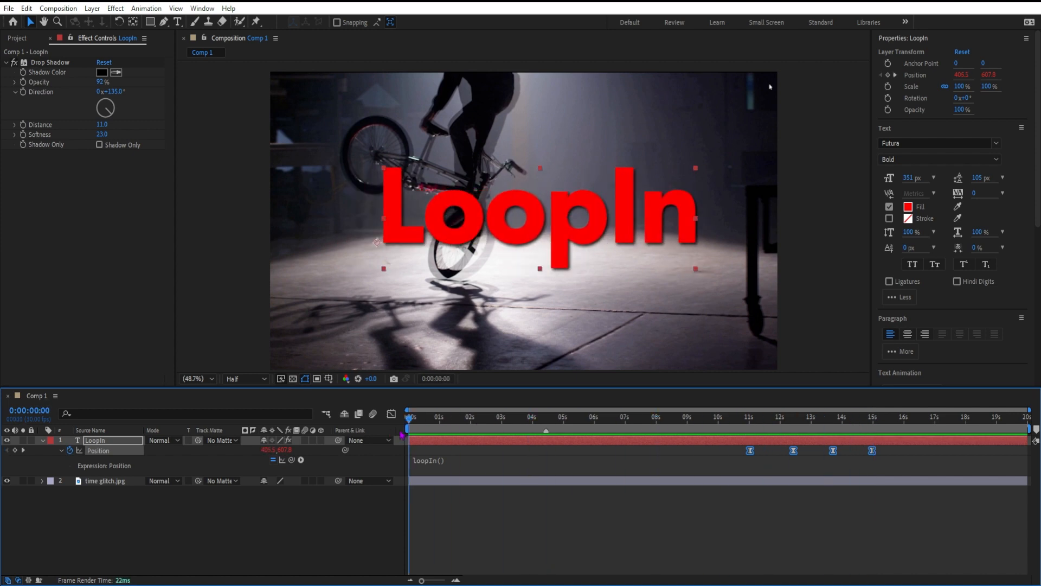
key(space)
drag(877, 424, 717, 428)
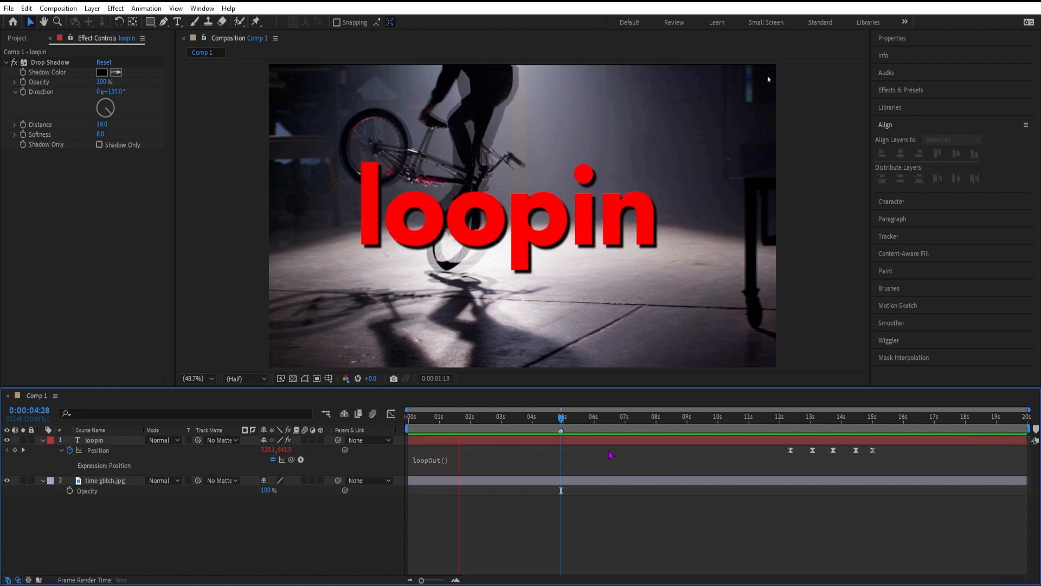
drag(565, 419, 749, 434)
double_click(754, 441)
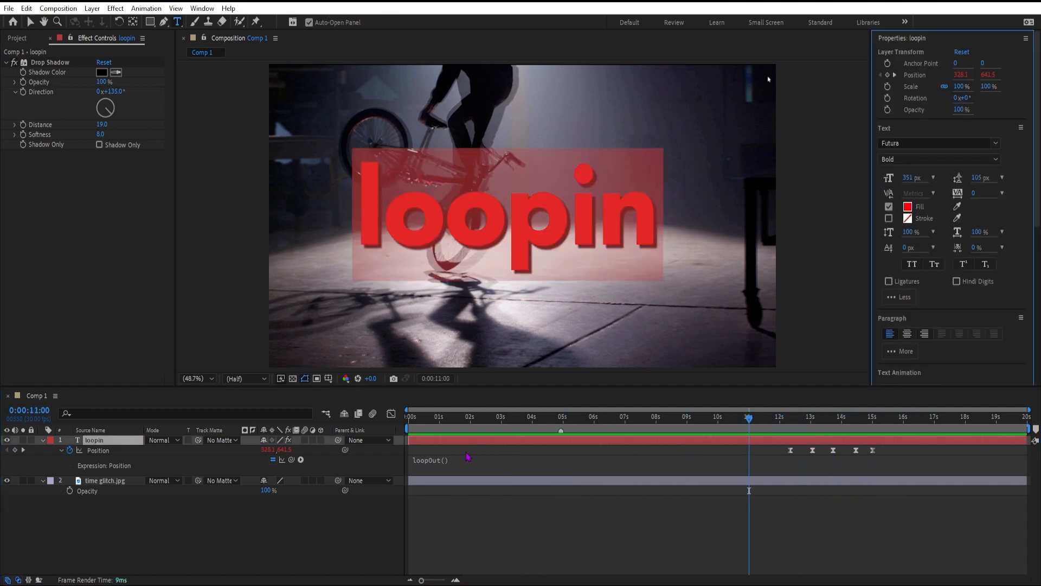
key(Escape)
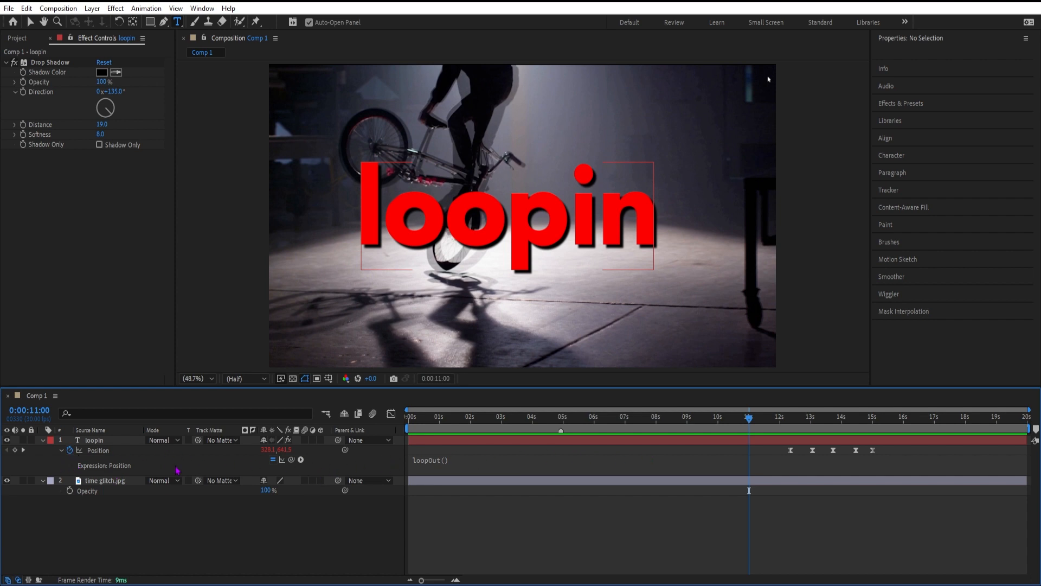
Shift all five Position keyframes of the loopin layer to begin at the composition start and return the playhead to 0:00:00:00
drag(751, 422, 781, 420)
drag(879, 455, 785, 446)
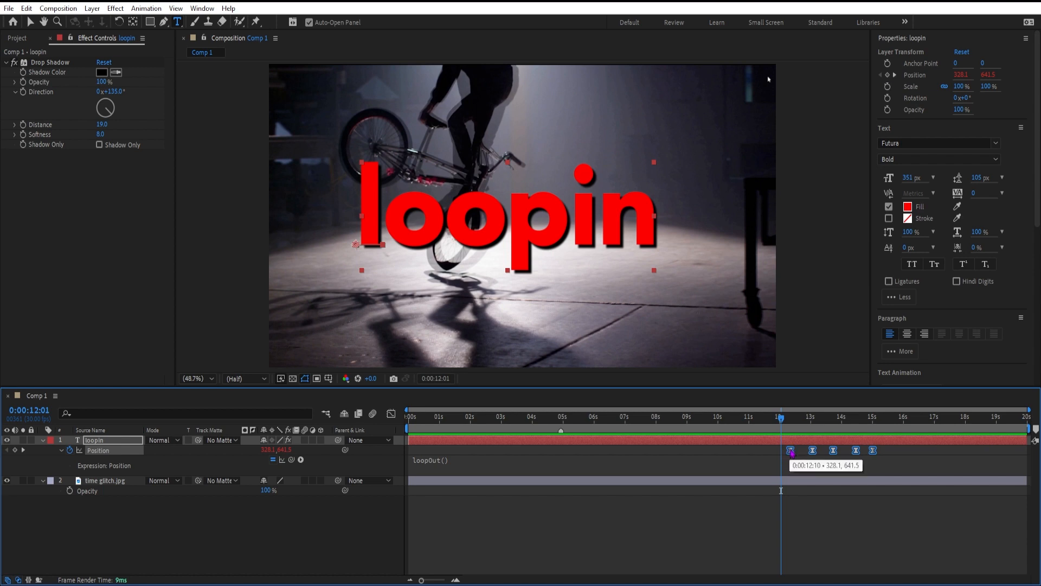
drag(791, 451, 410, 451)
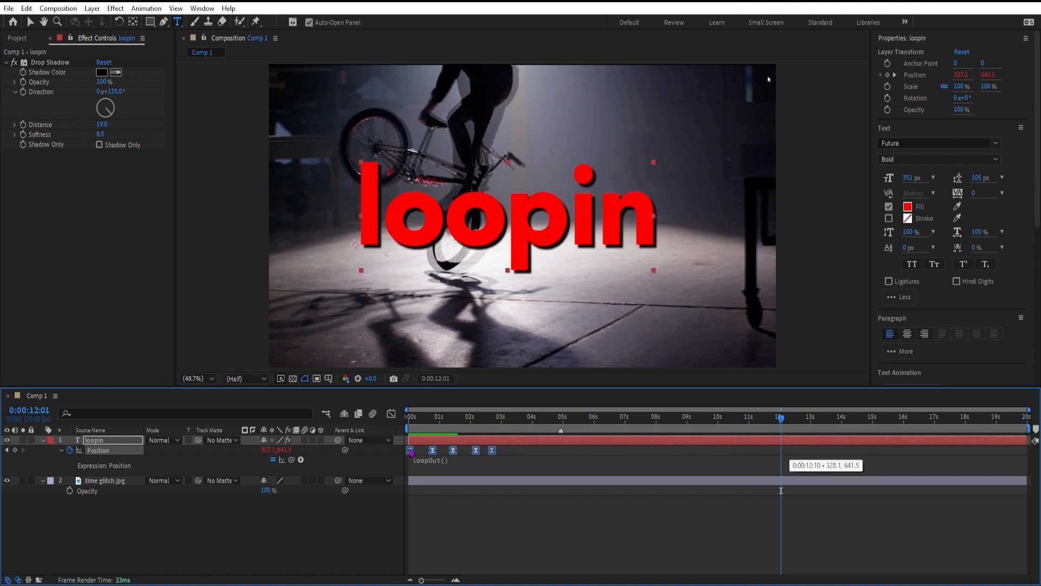
drag(784, 428, 368, 429)
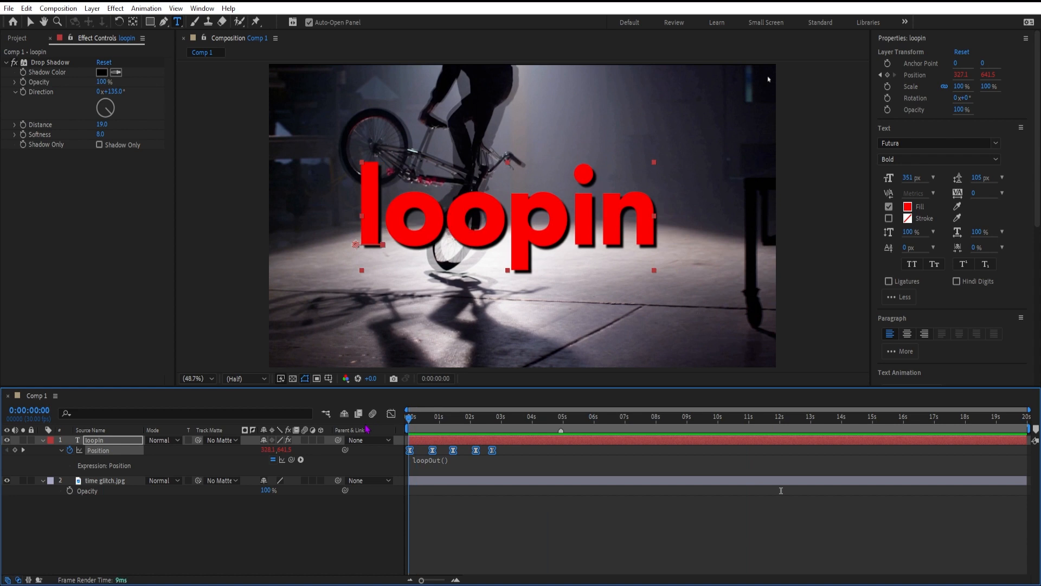
Remove the loopin layer's Position expression and re-enter it as loopOut()
alt+click(70, 450)
alt+click(70, 450)
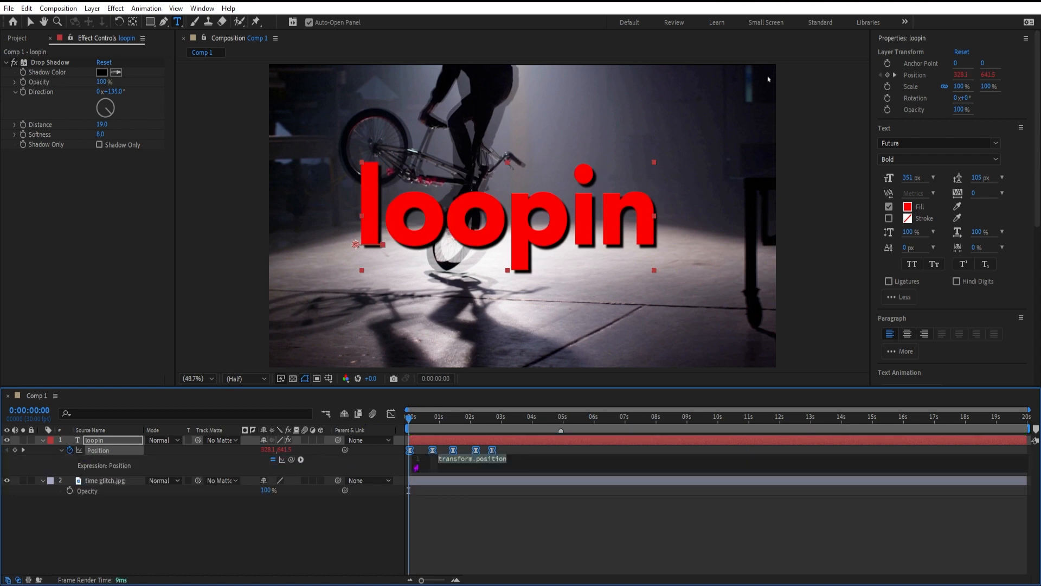
text(Loo)
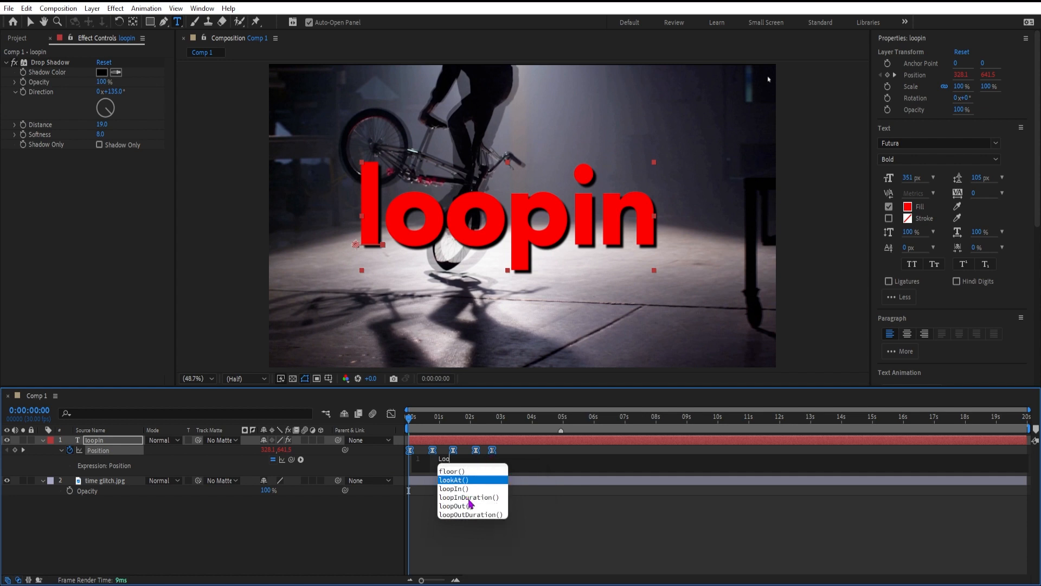
click(462, 506)
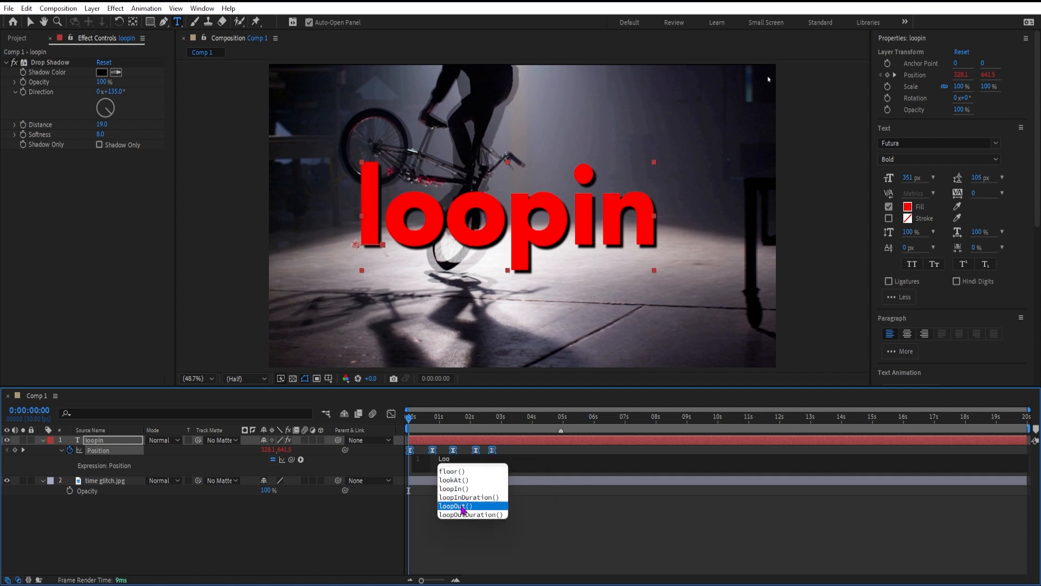
click(462, 507)
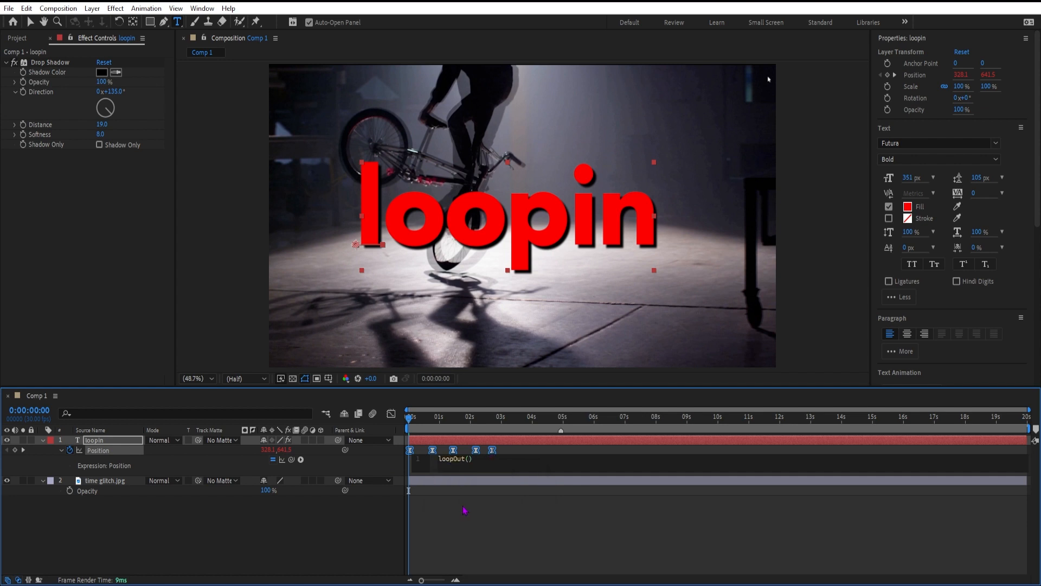
Apply the loopOut() expression and preview the animation from 0:00:02:09 and again from the start
click(480, 427)
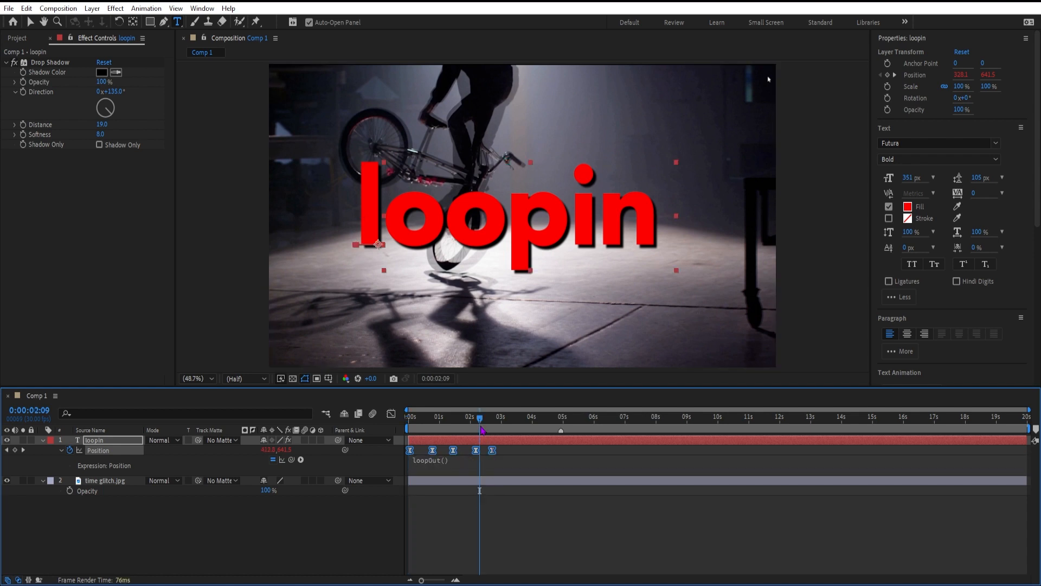
key(space)
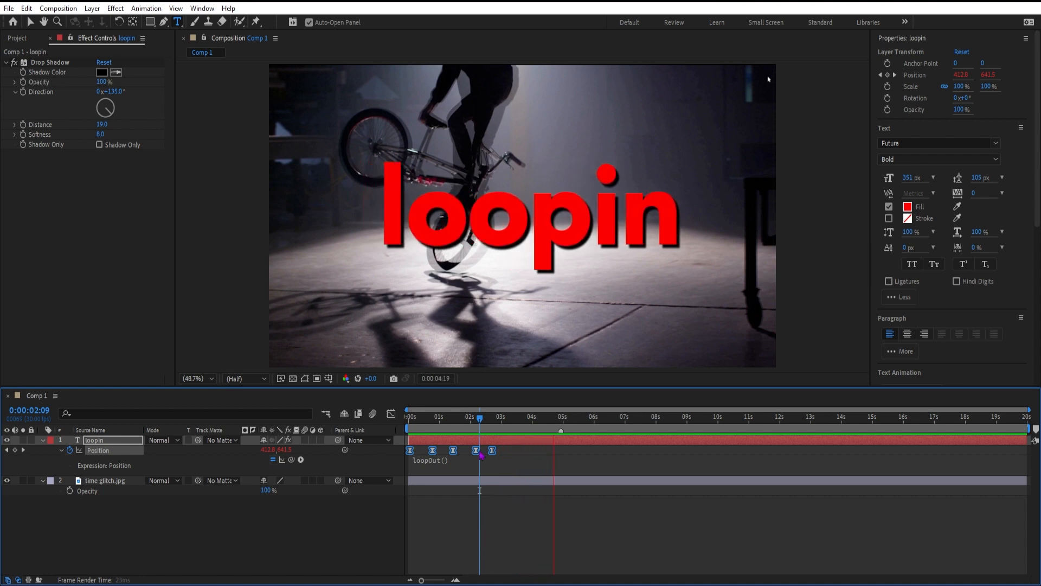
drag(480, 419, 411, 429)
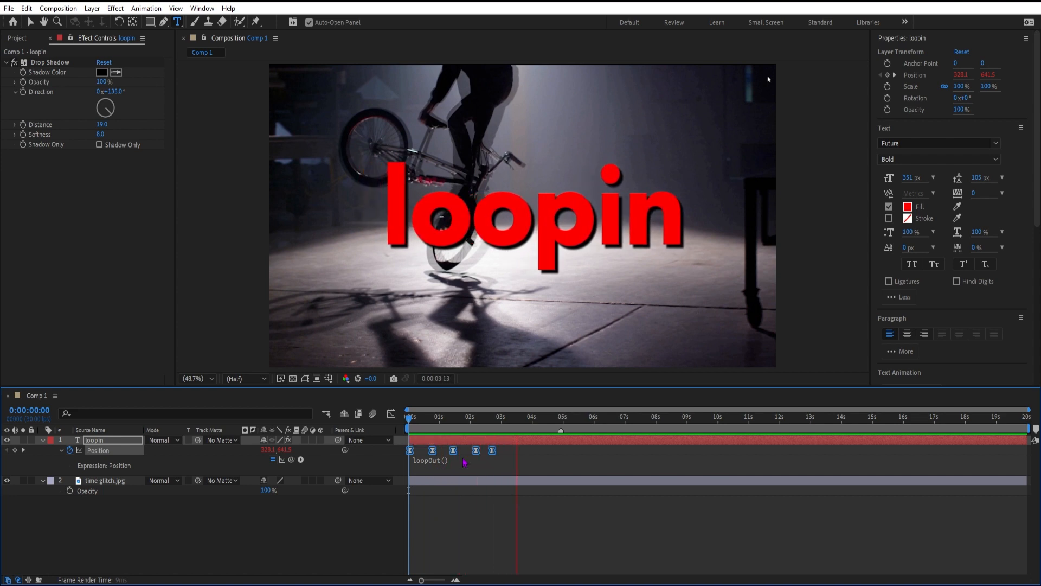
Shift the five Position keyframes to end near 0:00:09:29 and change the expression to loopIn()
drag(419, 425, 718, 434)
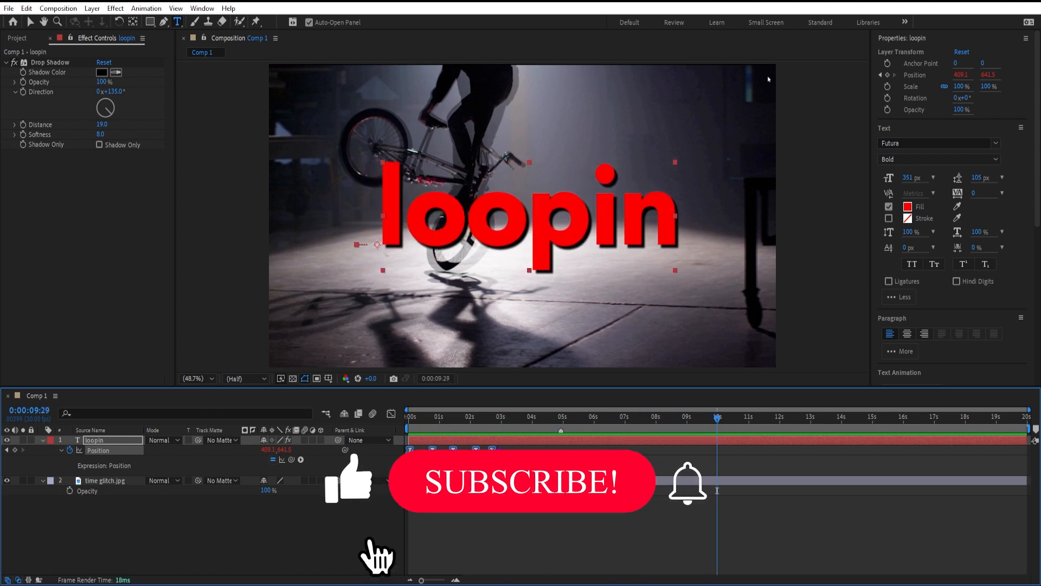
drag(494, 449, 718, 452)
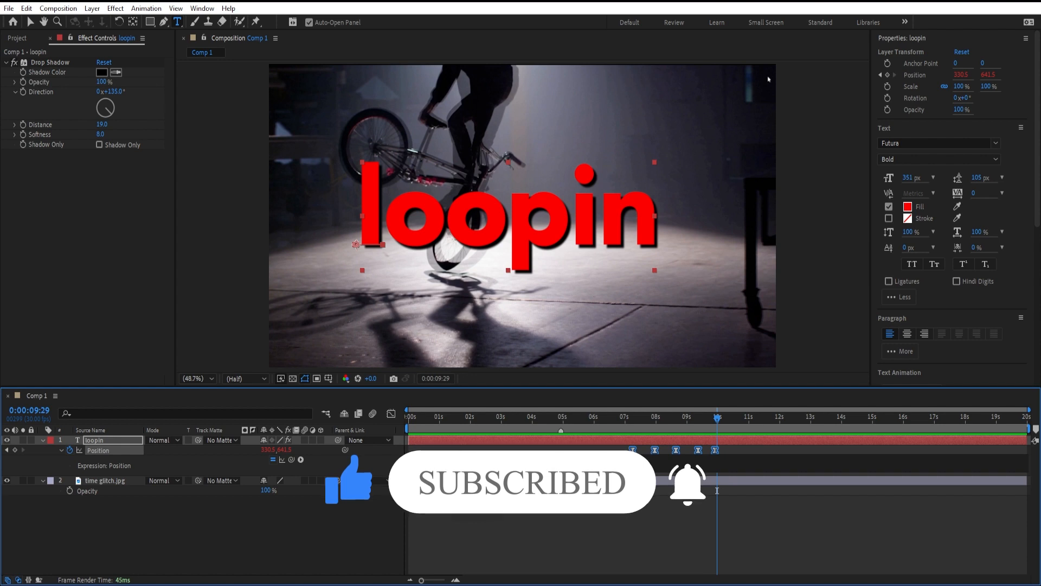
text(In()
Preview the loopIn() animation from near the start and scrub back to 0:00:00:23
drag(718, 423, 409, 427)
key(space)
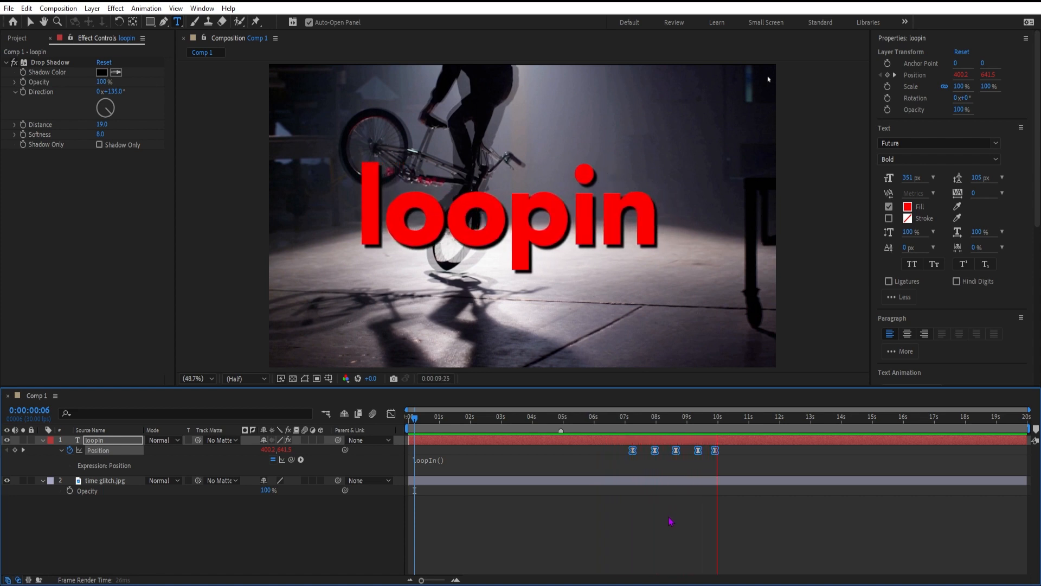
drag(599, 428, 435, 432)
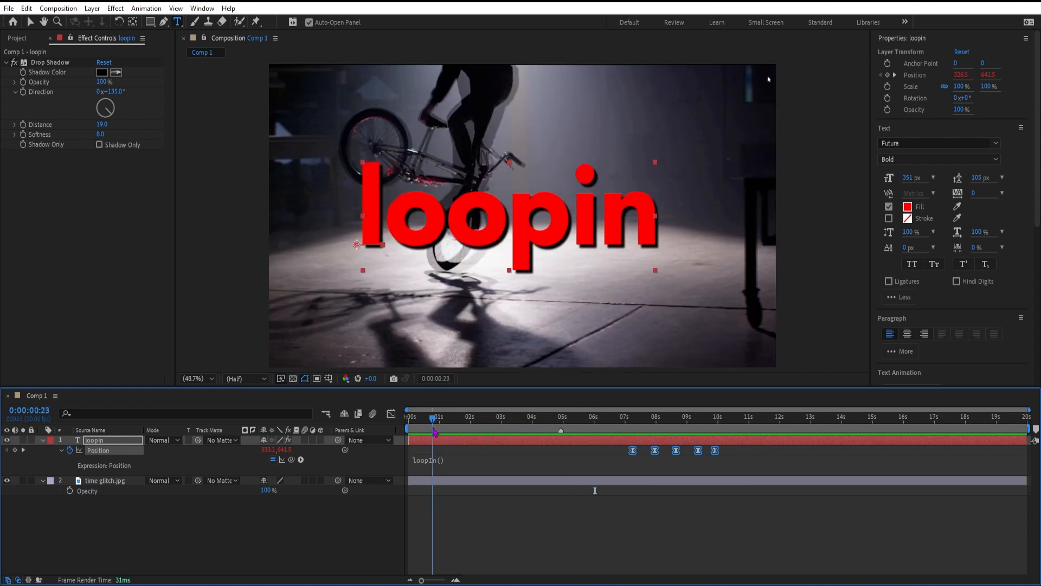
Reopen the loopin layer's Position expression and begin a quoted loop-type argument inside loopIn()
click(441, 462)
click(463, 459)
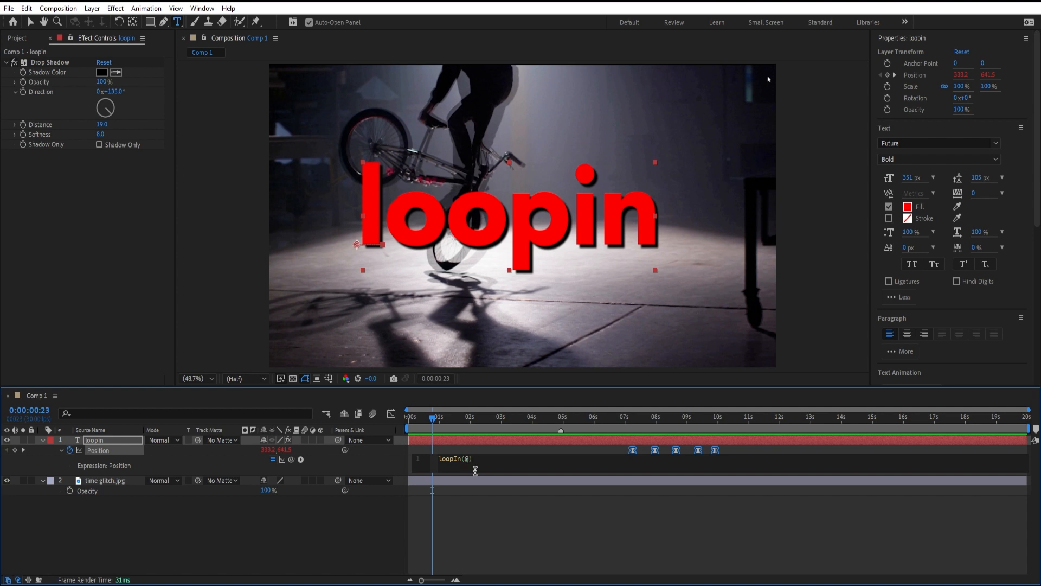
text(')
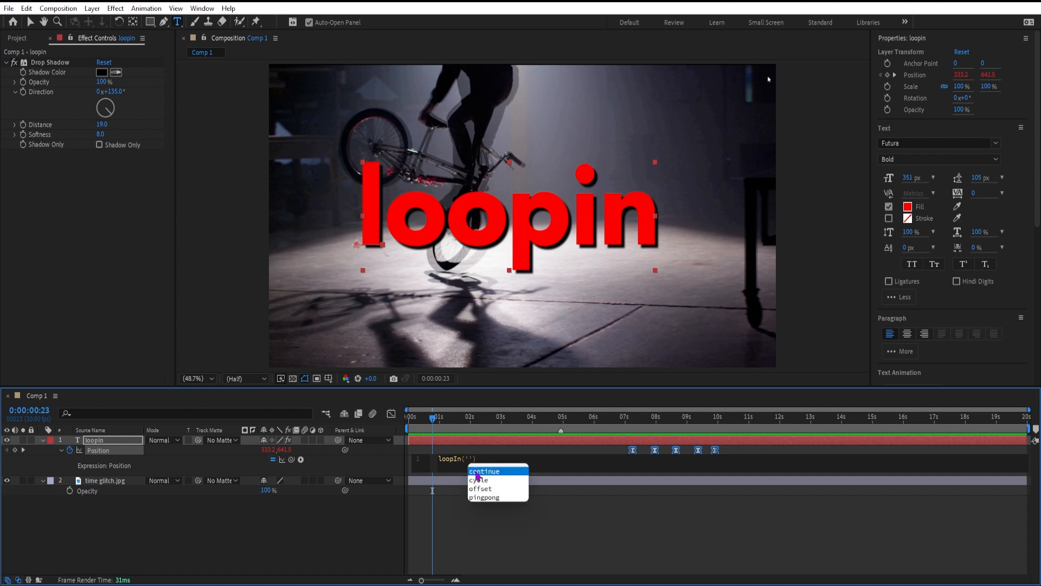